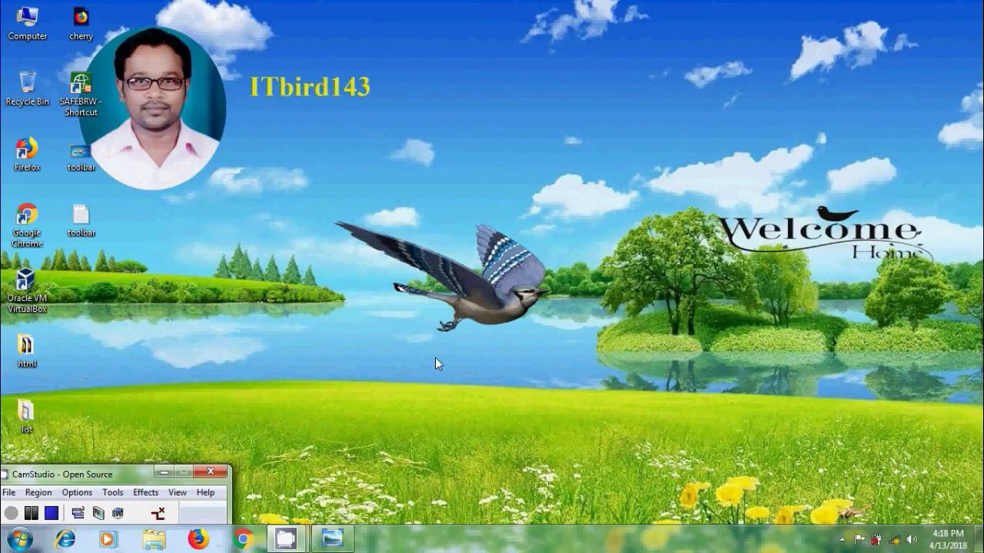
# Step: Restore the Windows Photo Viewer window showing the 'Create a Custom Toolbar' title image
pyautogui.click(332, 538)
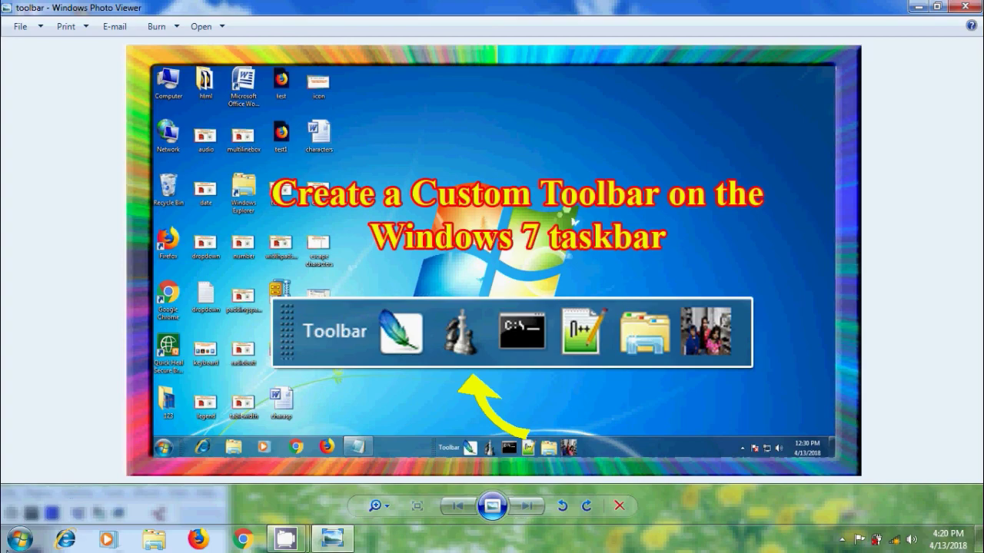
# Step: Go to Documents through Computer and make a new folder named 'Toolbar'
pyautogui.click(20, 539)
pyautogui.click(245, 364)
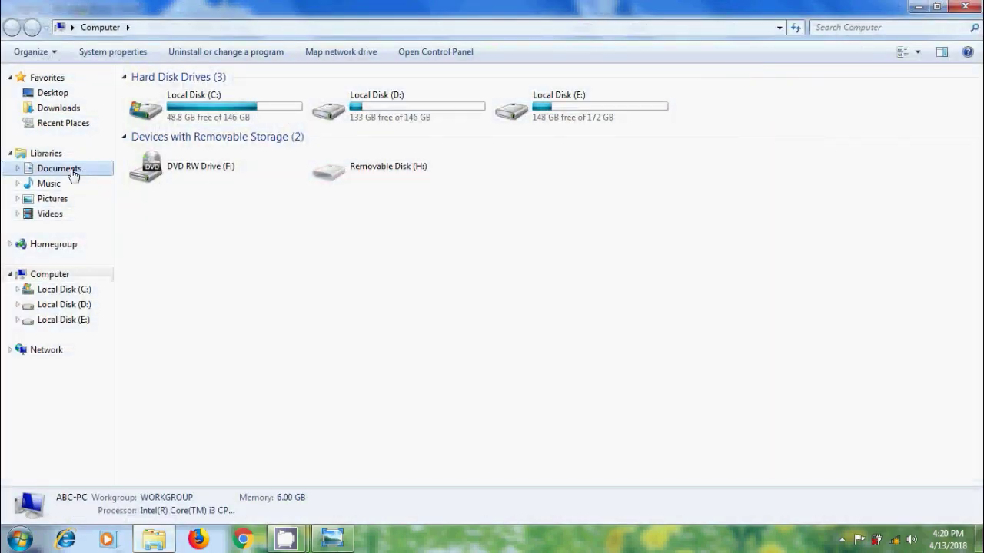
pyautogui.click(71, 174)
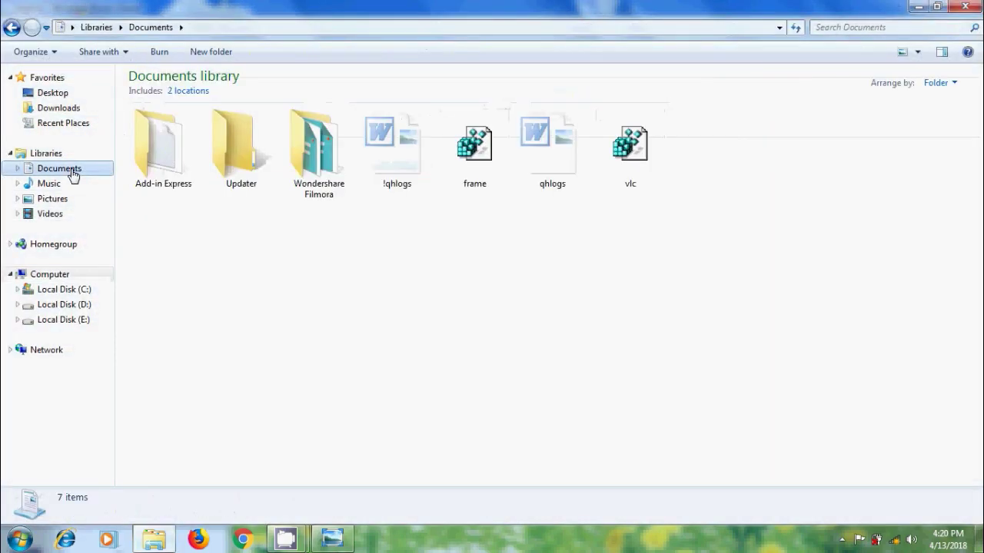
pyautogui.click(216, 54)
pyautogui.write('T')
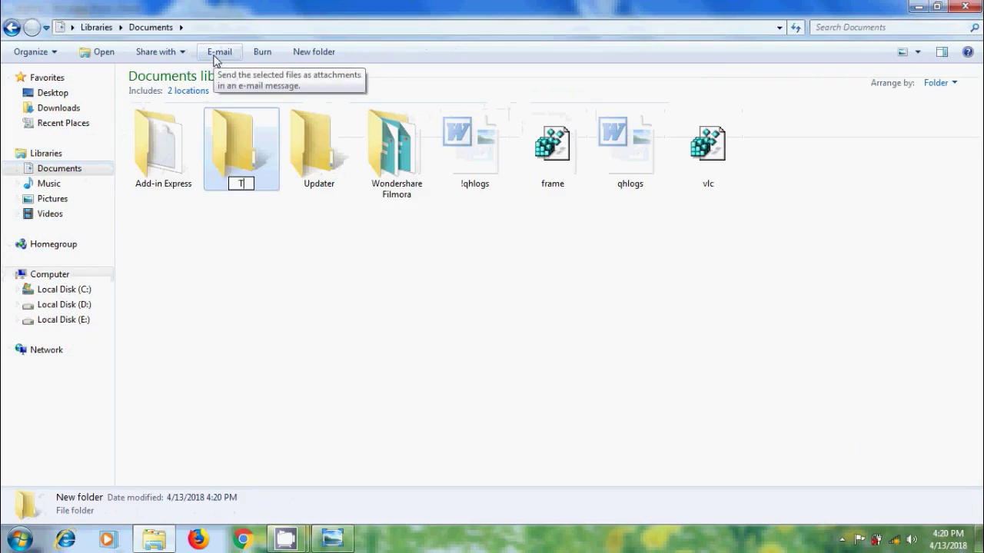
pyautogui.write('oolbar')
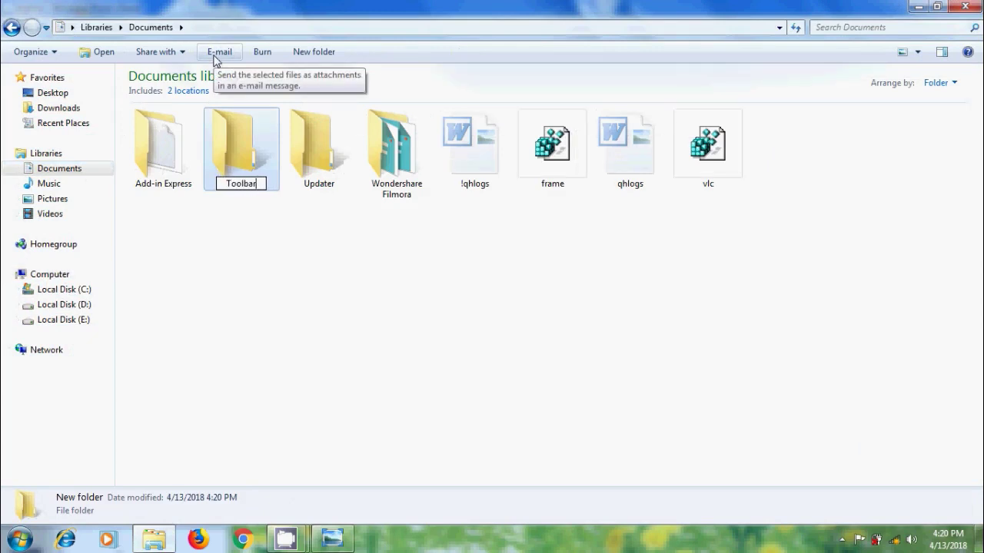
pyautogui.press('Return')
pyautogui.press('Return')
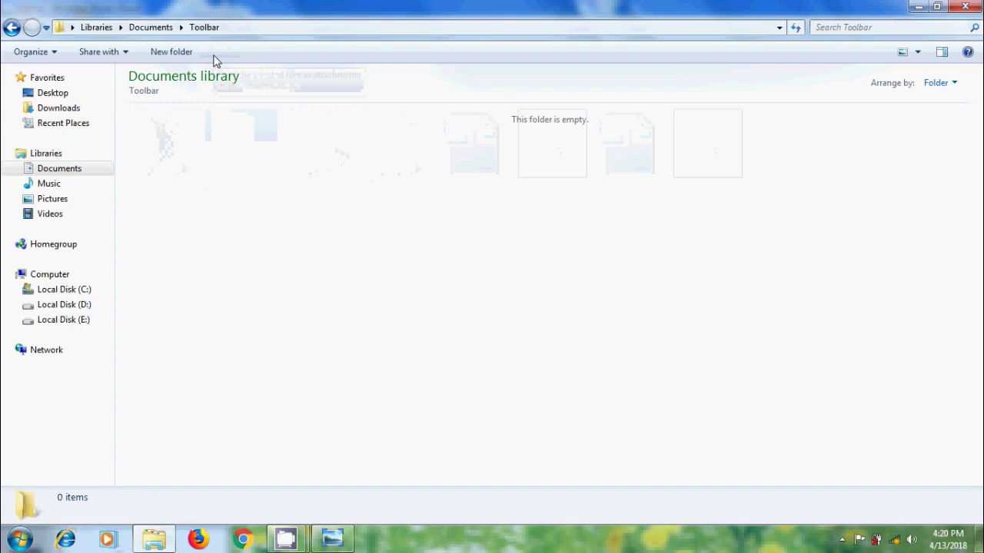
# Step: Copy Notepad++ from All Programs and paste it as a shortcut into the Toolbar folder
pyautogui.click(19, 538)
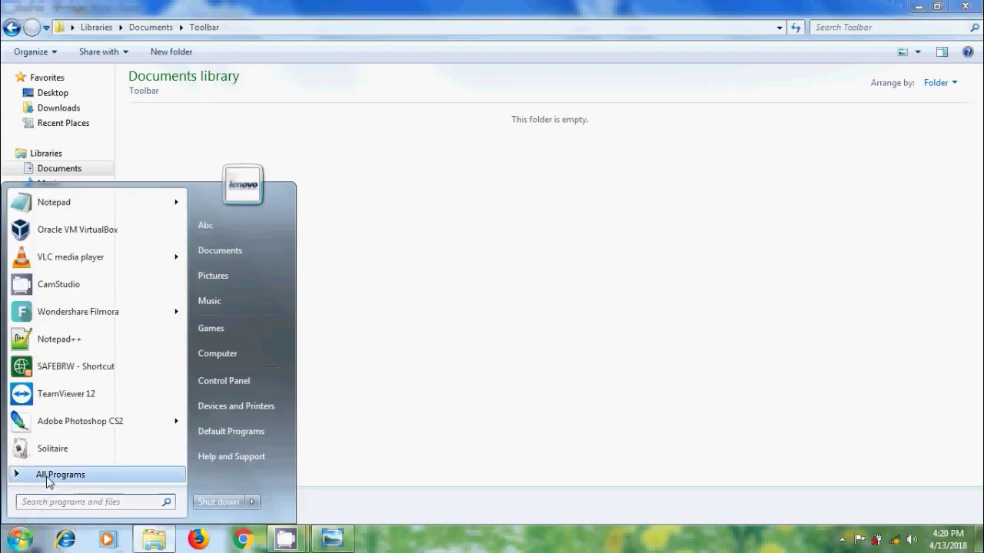
pyautogui.click(42, 475)
pyautogui.moveTo(183, 295); pyautogui.dragTo(183, 387)
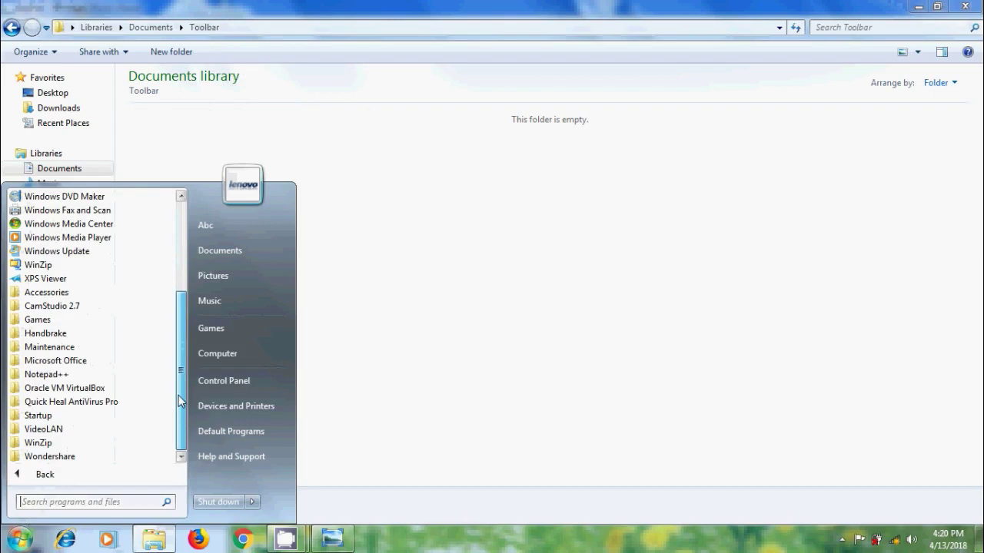
pyautogui.click(71, 375)
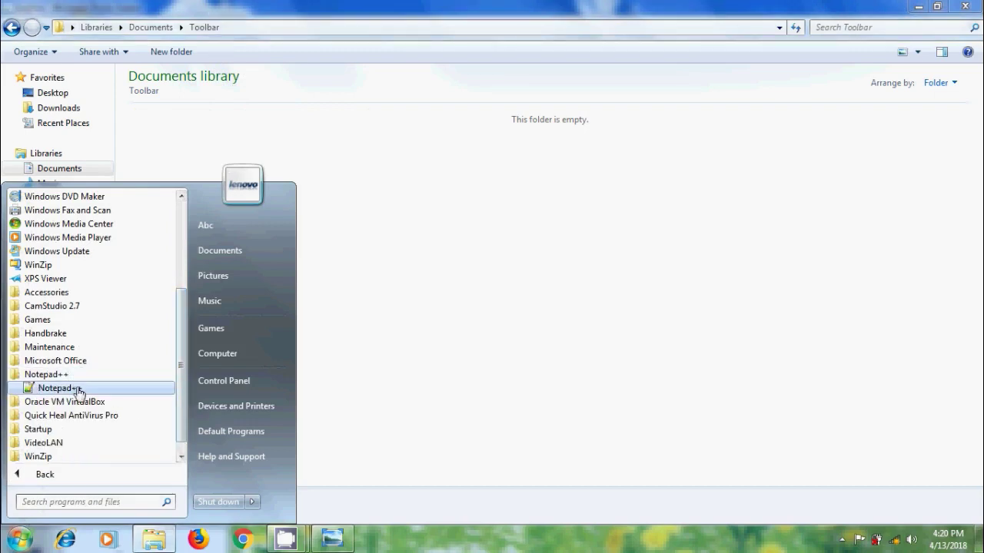
pyautogui.rightClick(80, 390)
pyautogui.click(111, 318)
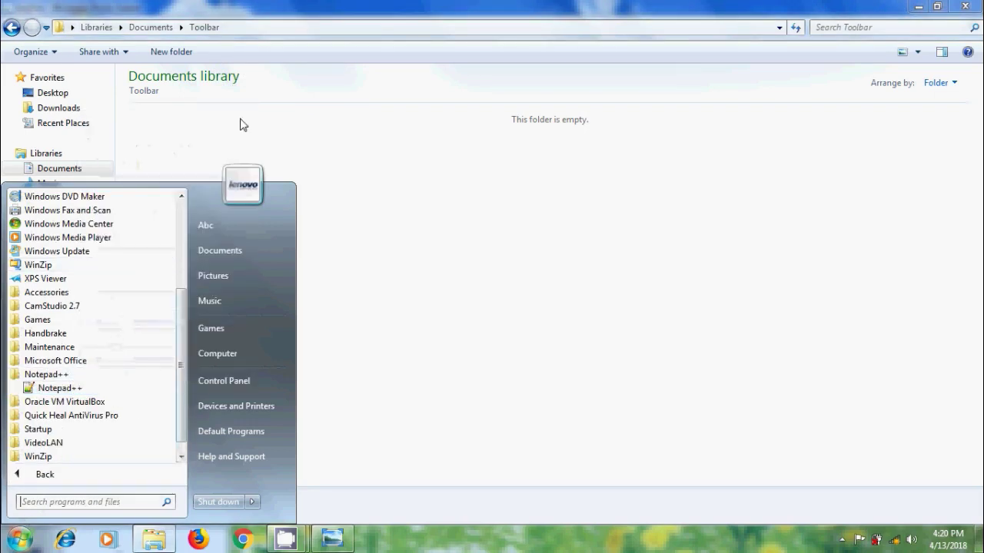
pyautogui.click(341, 164)
pyautogui.rightClick(341, 163)
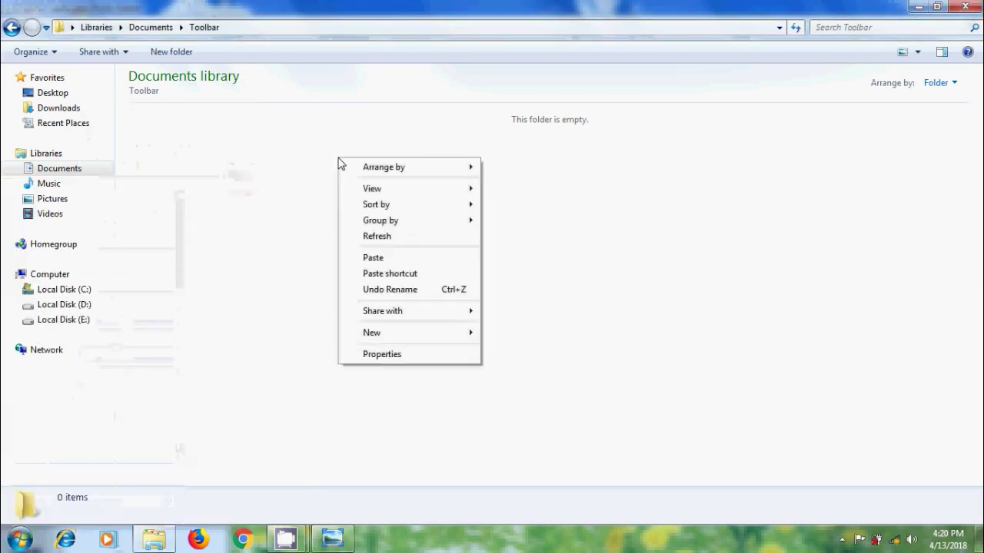
pyautogui.click(393, 277)
pyautogui.click(324, 240)
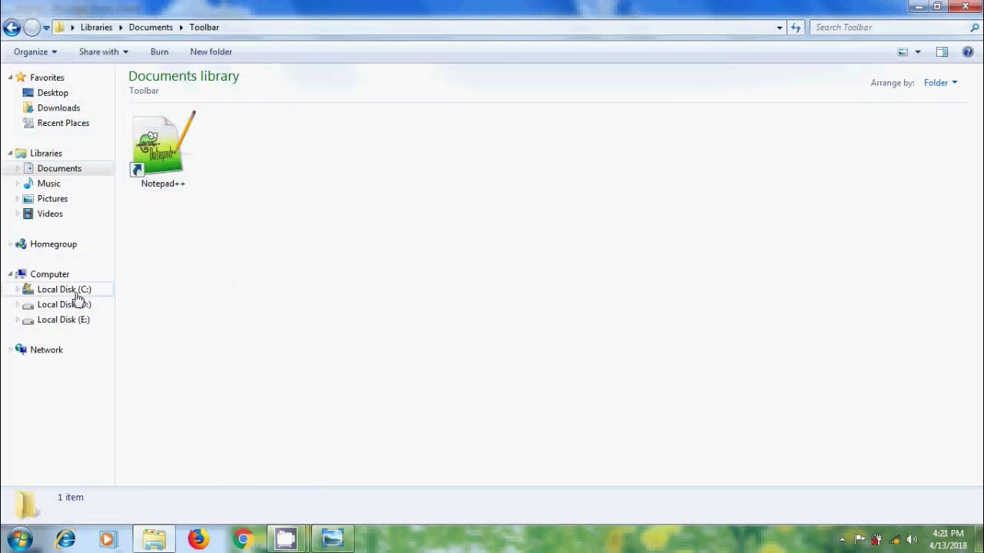
# Step: Browse to C:\Windows\System32 and copy the cmd program
pyautogui.click(71, 294)
pyautogui.doubleClick(219, 215)
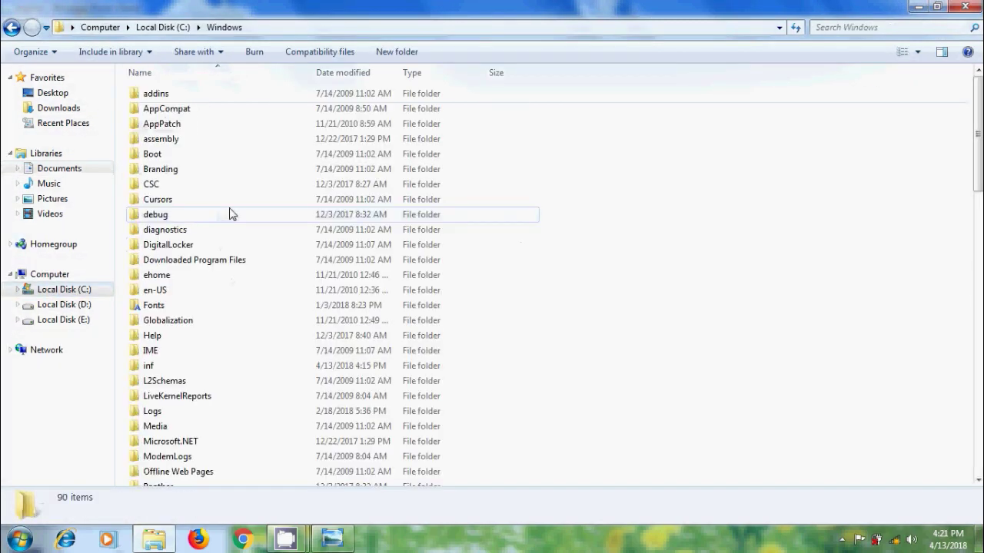
pyautogui.moveTo(977, 146); pyautogui.dragTo(977, 327)
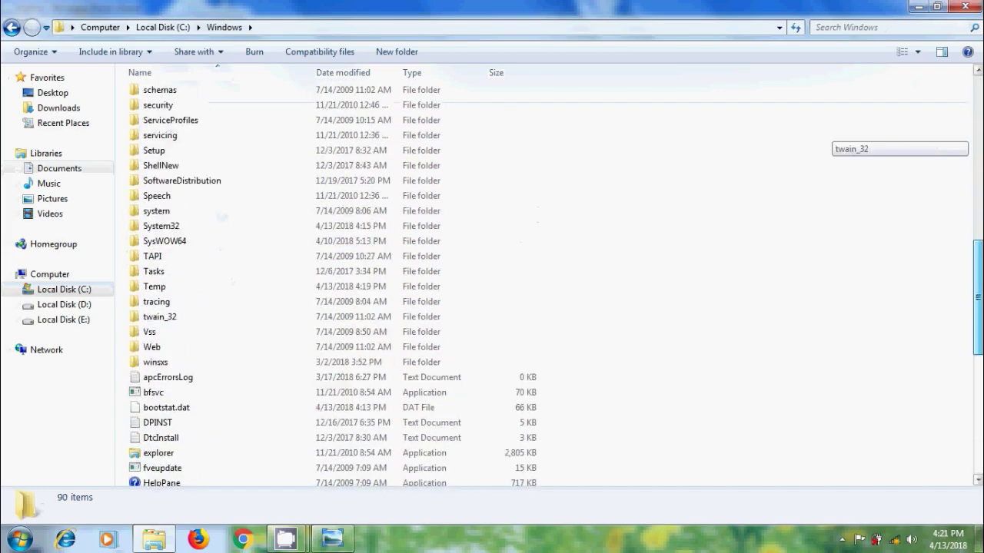
pyautogui.doubleClick(217, 226)
pyautogui.moveTo(978, 83); pyautogui.dragTo(977, 115)
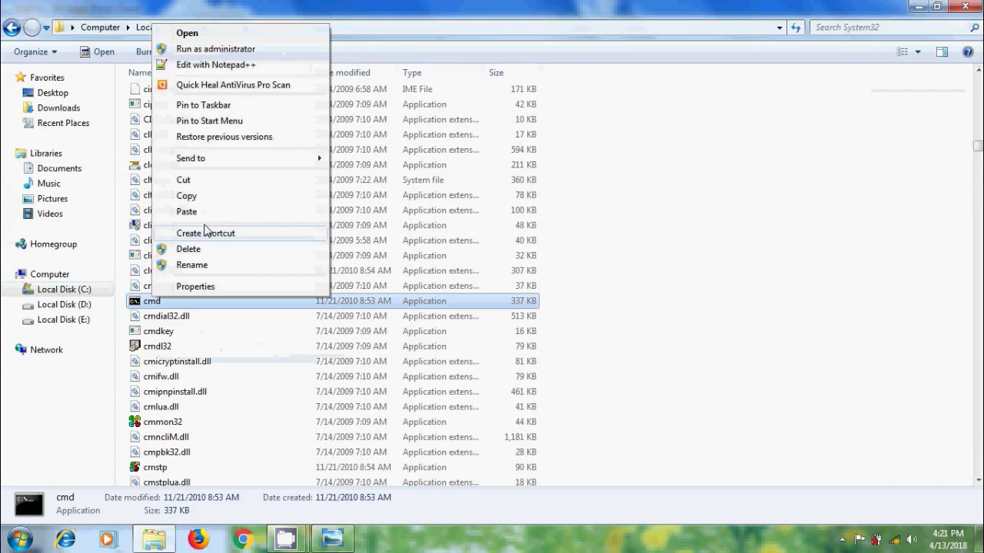
pyautogui.click(240, 198)
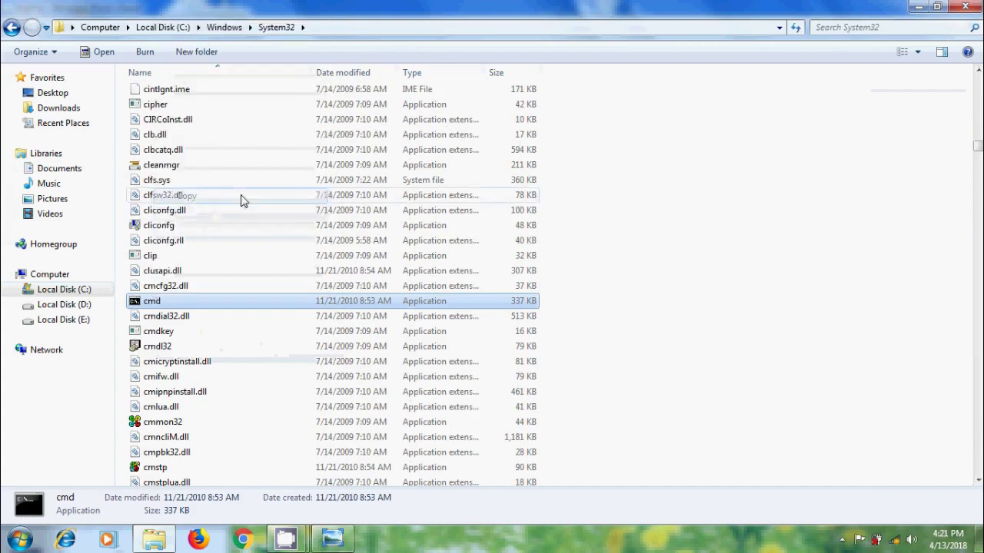
# Step: Paste a cmd shortcut into the Documents\Toolbar folder
pyautogui.click(87, 170)
pyautogui.doubleClick(248, 151)
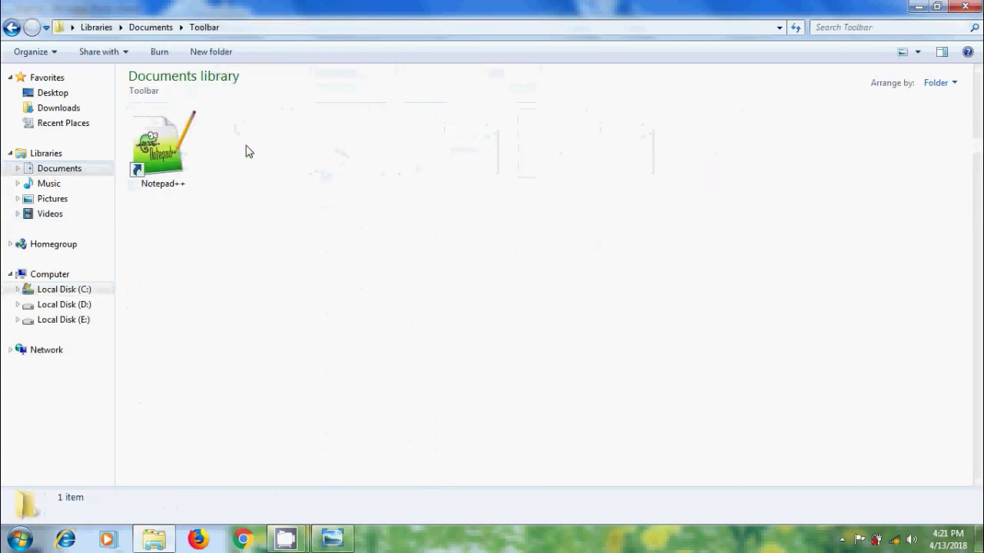
pyautogui.rightClick(330, 163)
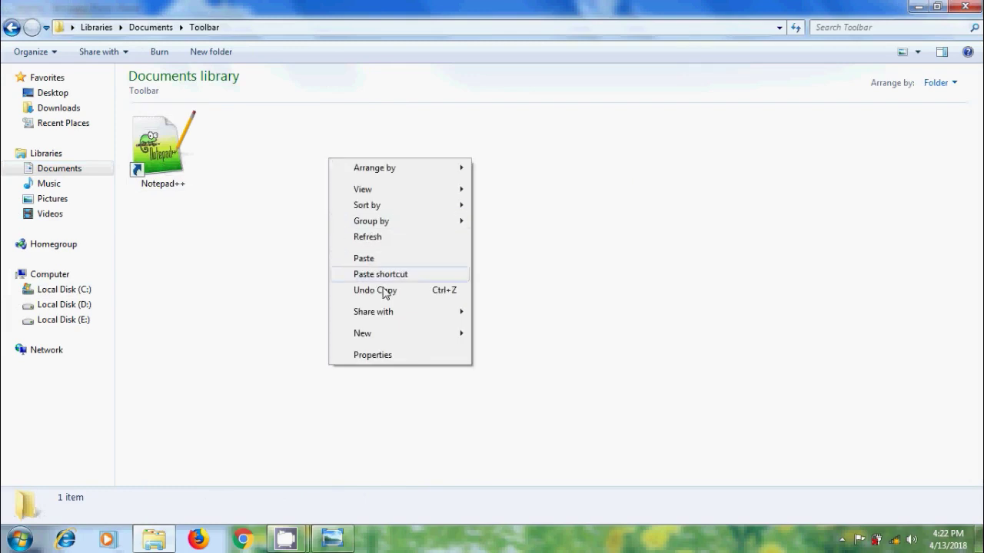
pyautogui.click(408, 275)
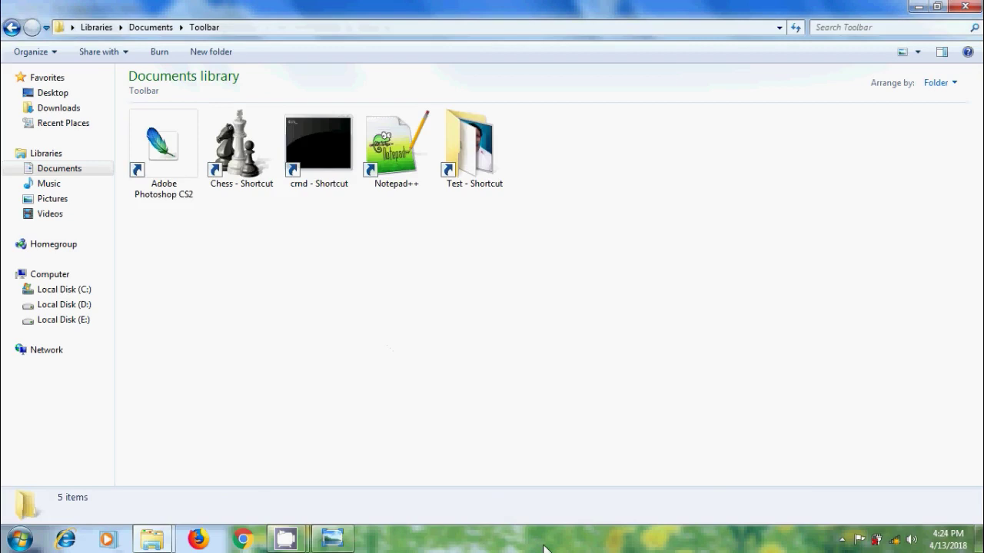
# Step: Add the Documents\Toolbar folder to the taskbar as a new toolbar using its pasted path
pyautogui.rightClick(544, 548)
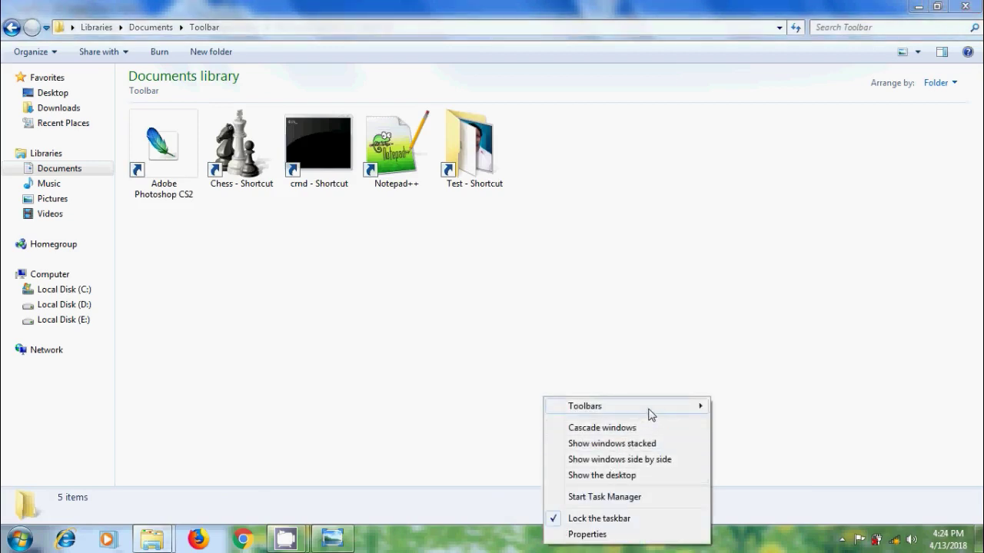
pyautogui.moveTo(649, 413)
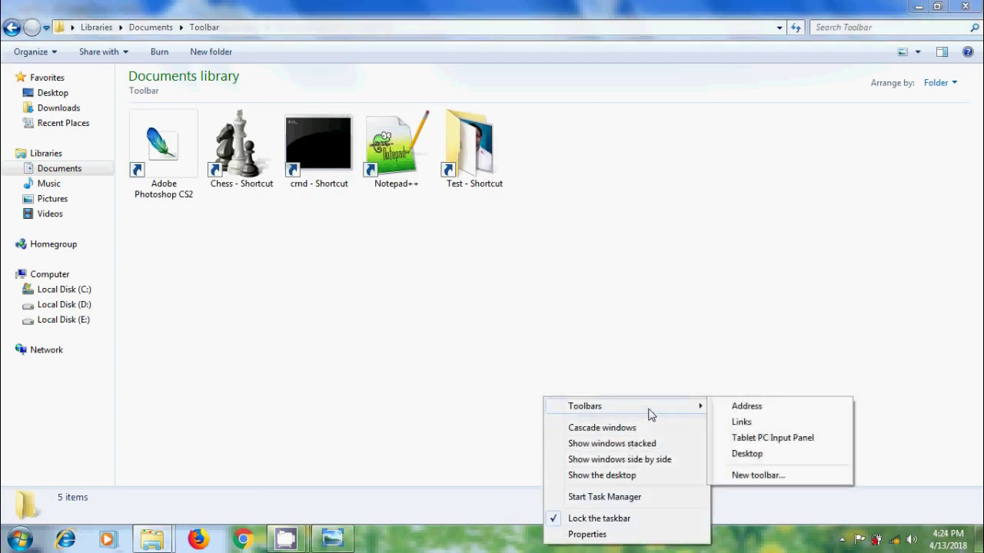
pyautogui.click(766, 475)
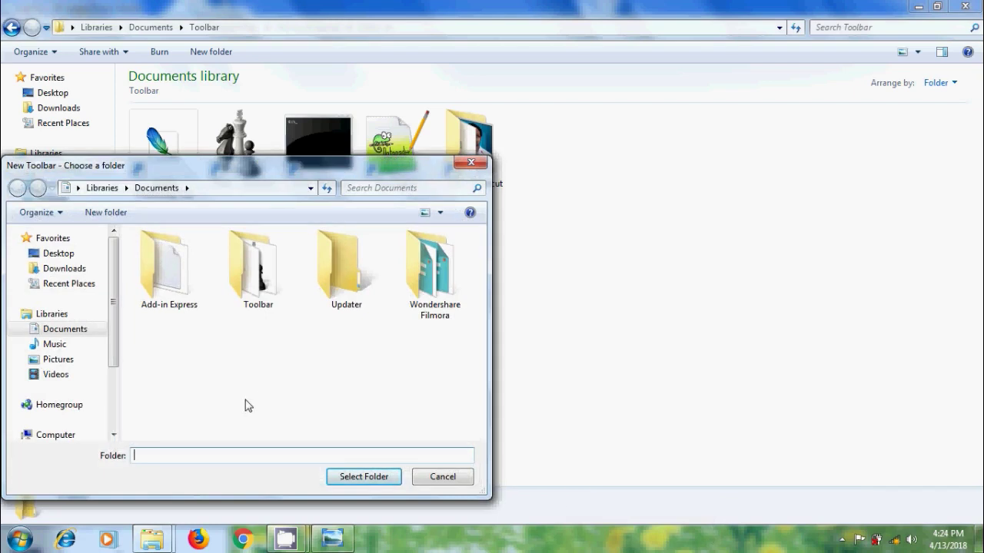
pyautogui.click(381, 32)
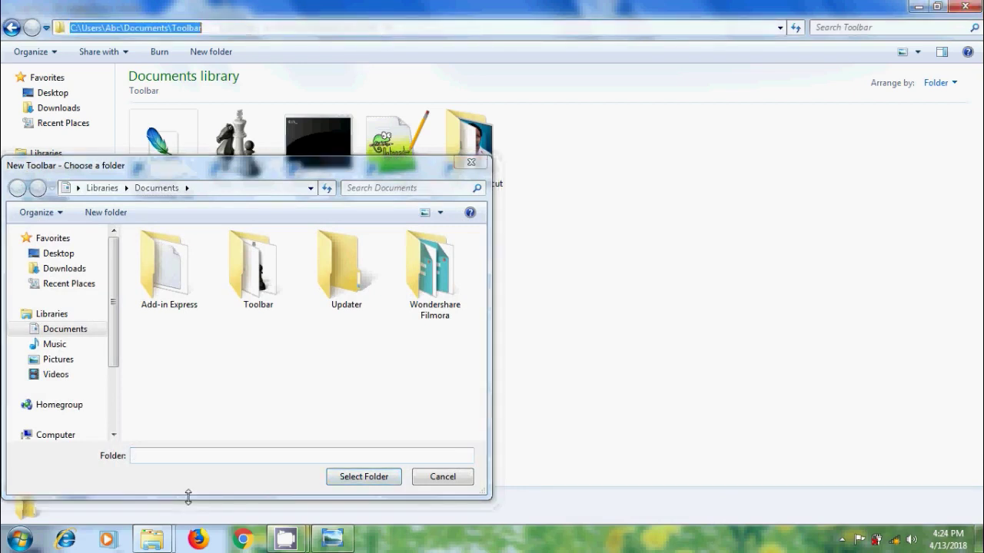
pyautogui.click(183, 455)
pyautogui.hotkey('ctrl', 'v')
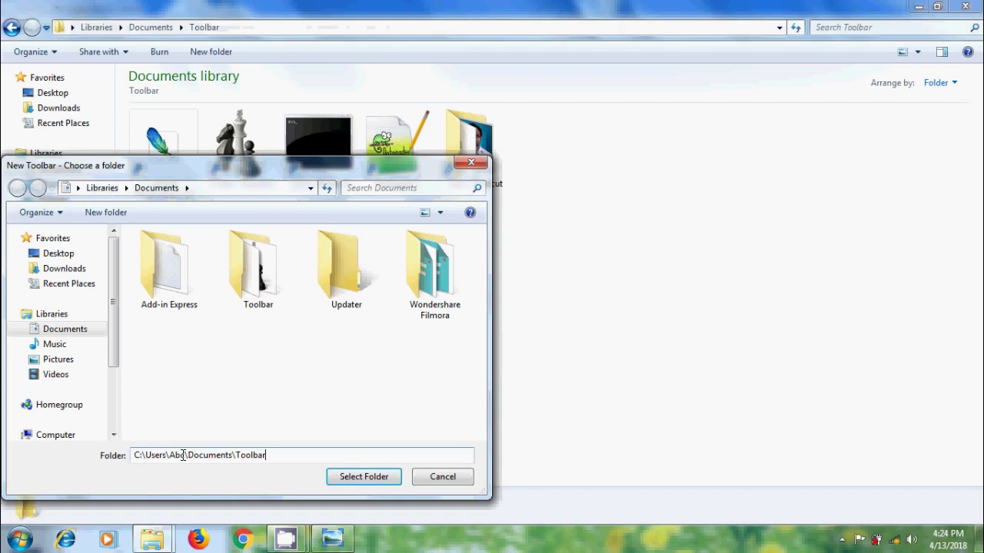
pyautogui.click(367, 478)
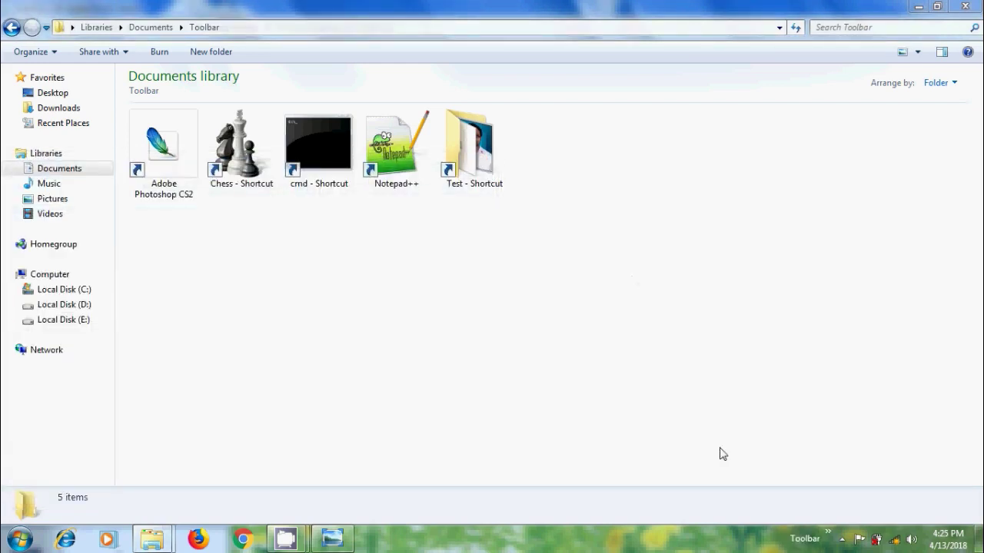
# Step: Check the Toolbar's shortcut list, unlock the taskbar, and widen the Toolbar to display its shortcuts
pyautogui.click(807, 538)
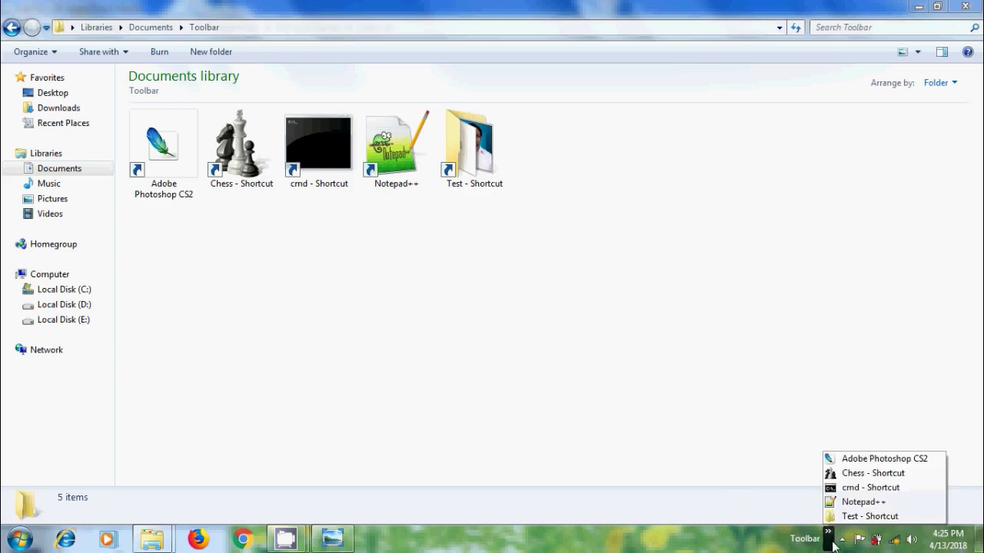
pyautogui.click(787, 478)
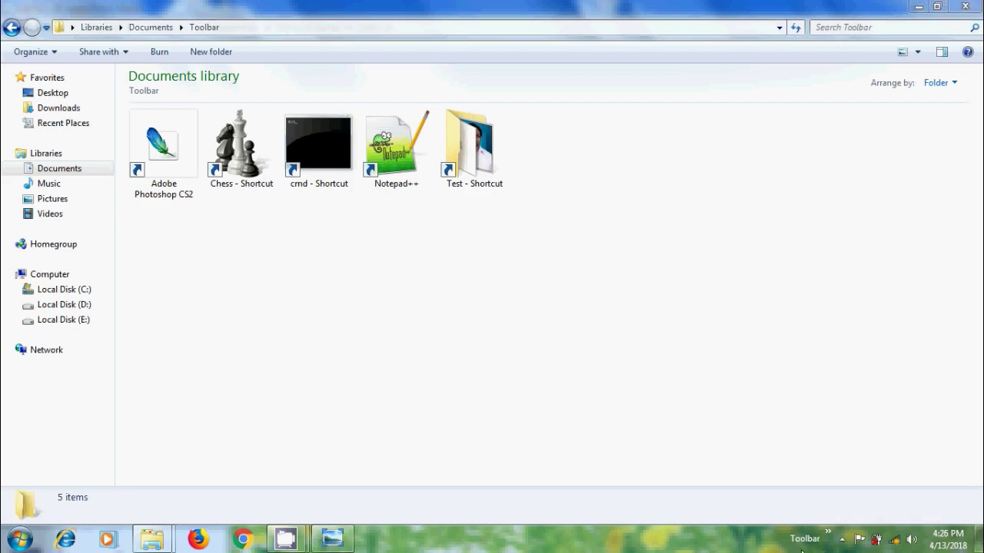
pyautogui.rightClick(690, 544)
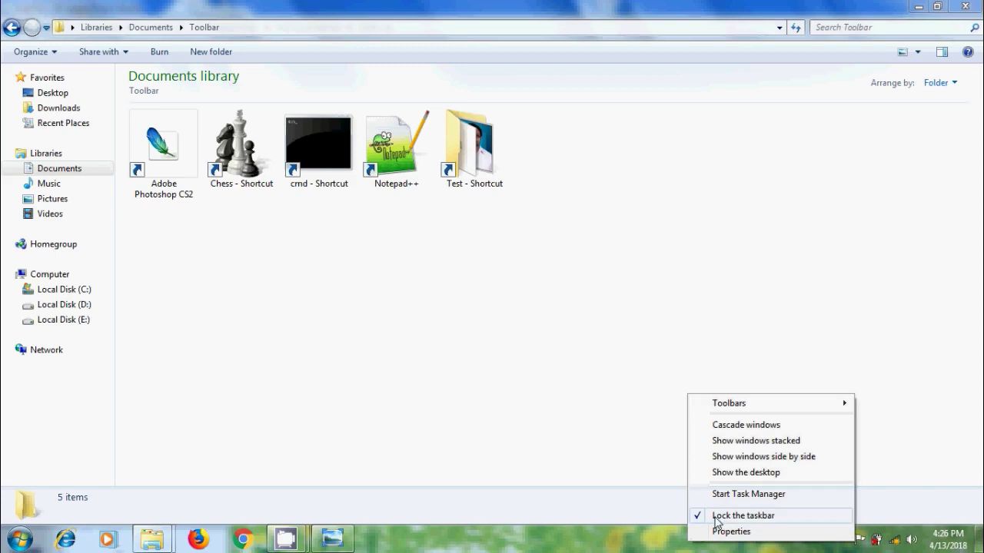
pyautogui.click(761, 521)
pyautogui.moveTo(773, 541); pyautogui.dragTo(421, 541)
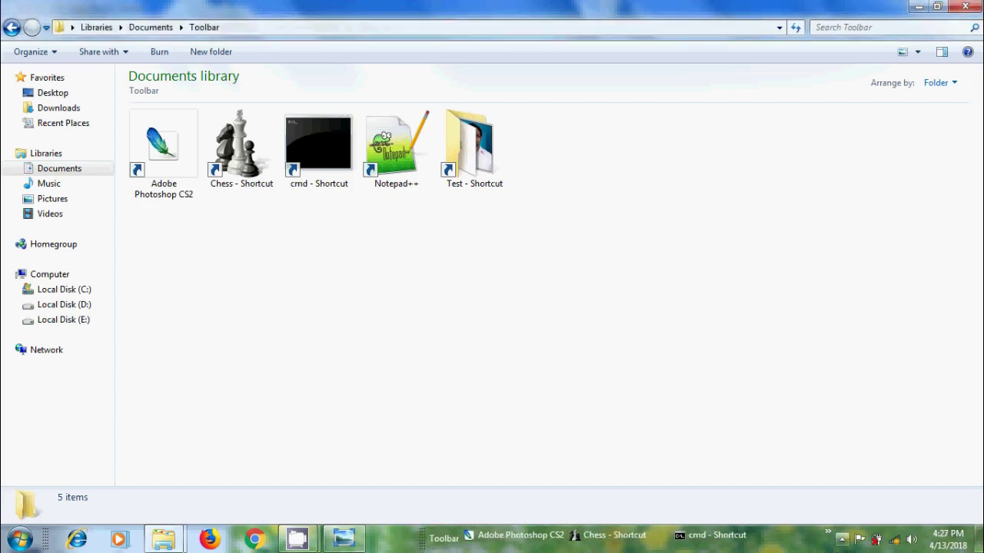
# Step: Turn off Show Text, move the Toolbar to the taskbar's left edge, and narrow it to its title
pyautogui.rightClick(796, 544)
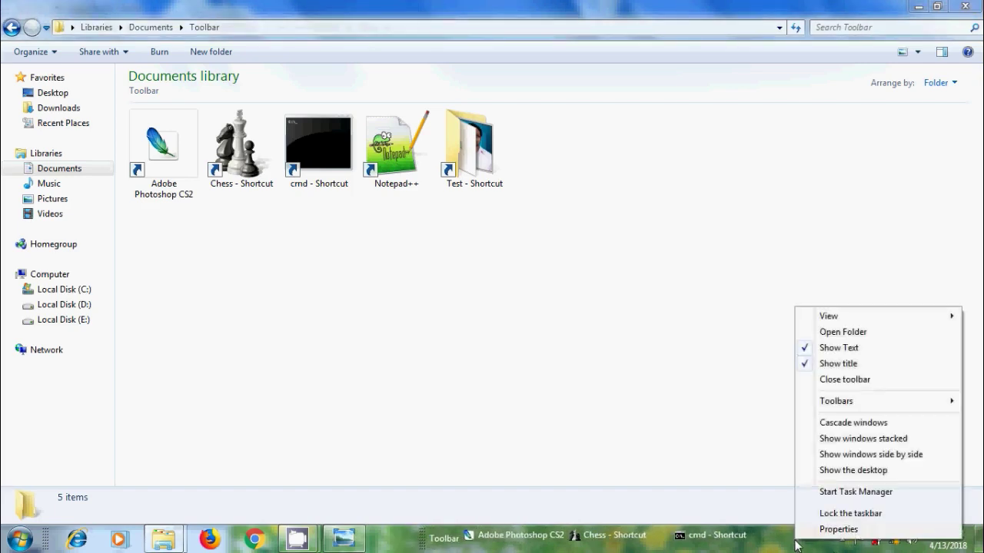
pyautogui.click(853, 351)
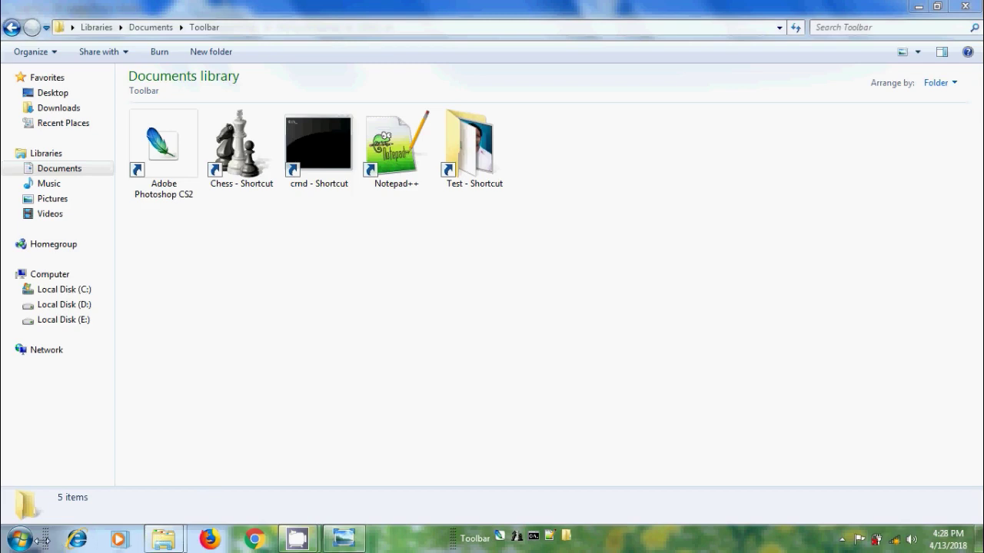
pyautogui.moveTo(165, 539); pyautogui.dragTo(579, 541)
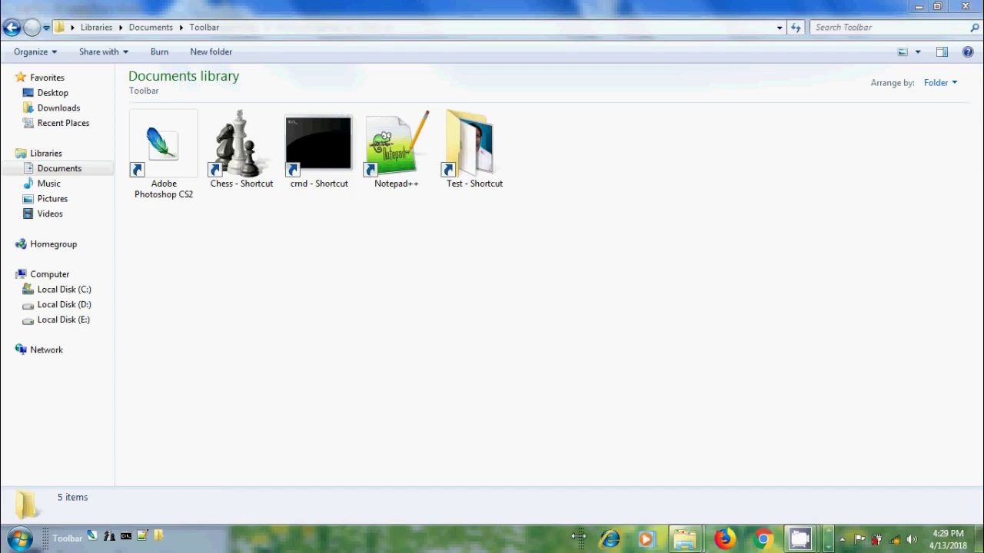
pyautogui.moveTo(579, 536); pyautogui.dragTo(96, 537)
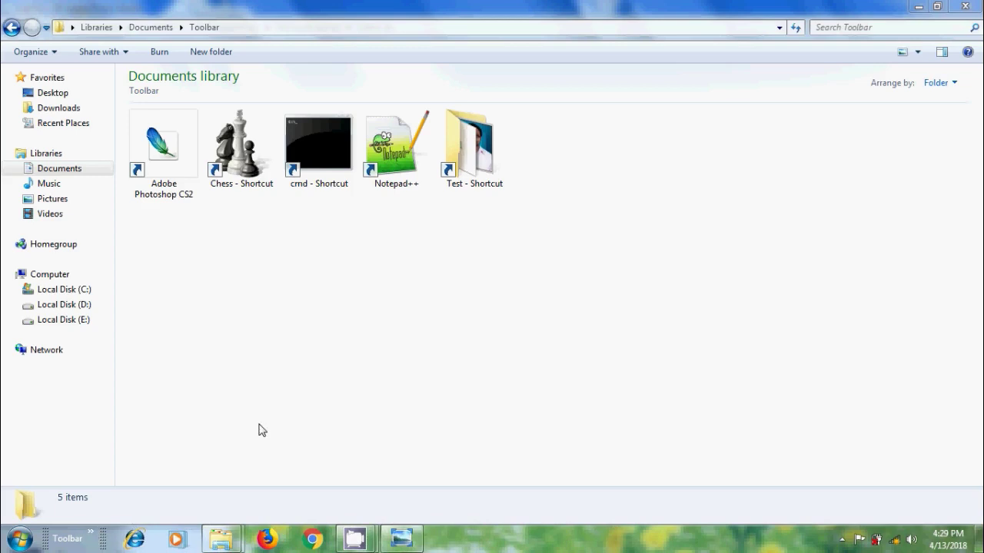
pyautogui.click(91, 536)
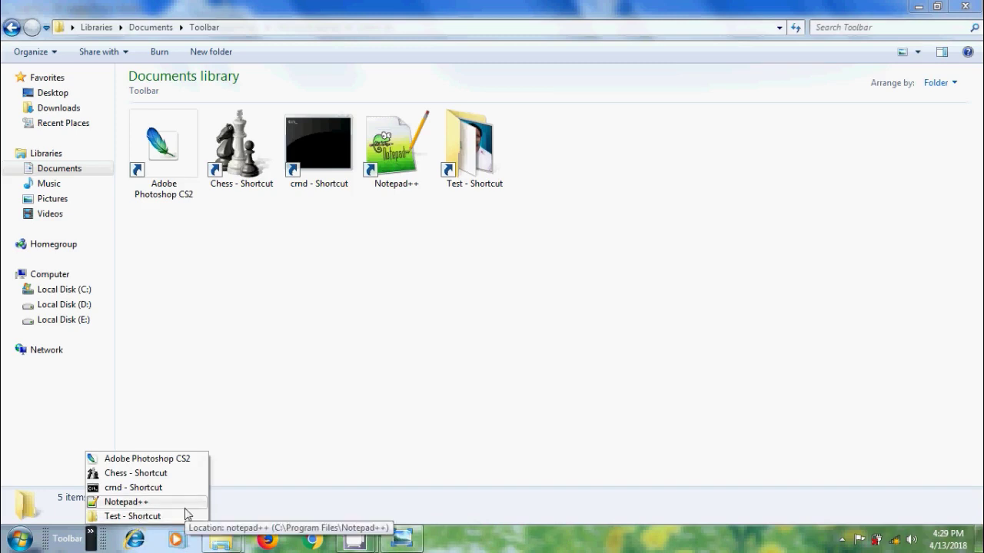
pyautogui.click(577, 550)
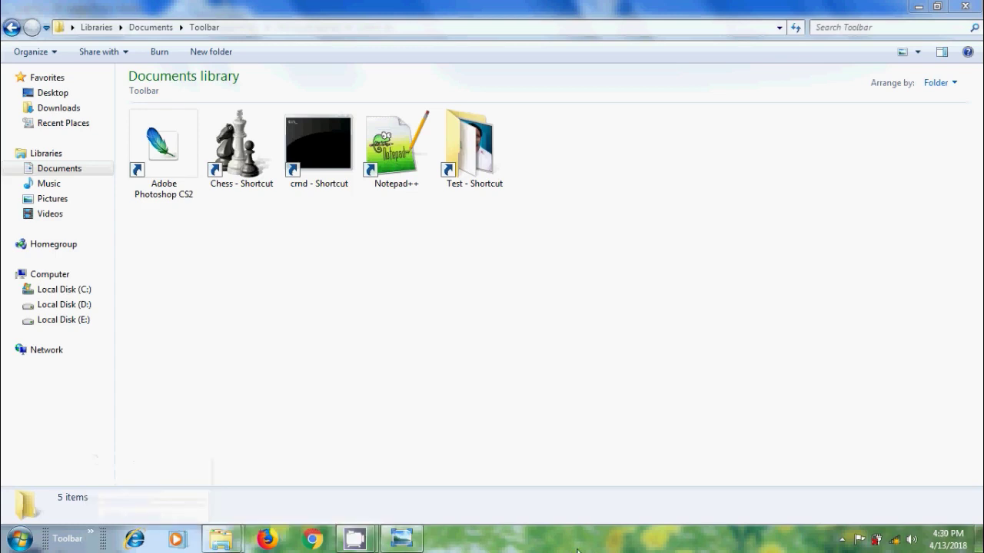
# Step: Uncheck Toolbar under the taskbar's Toolbars menu to remove it
pyautogui.rightClick(578, 550)
pyautogui.moveTo(707, 416)
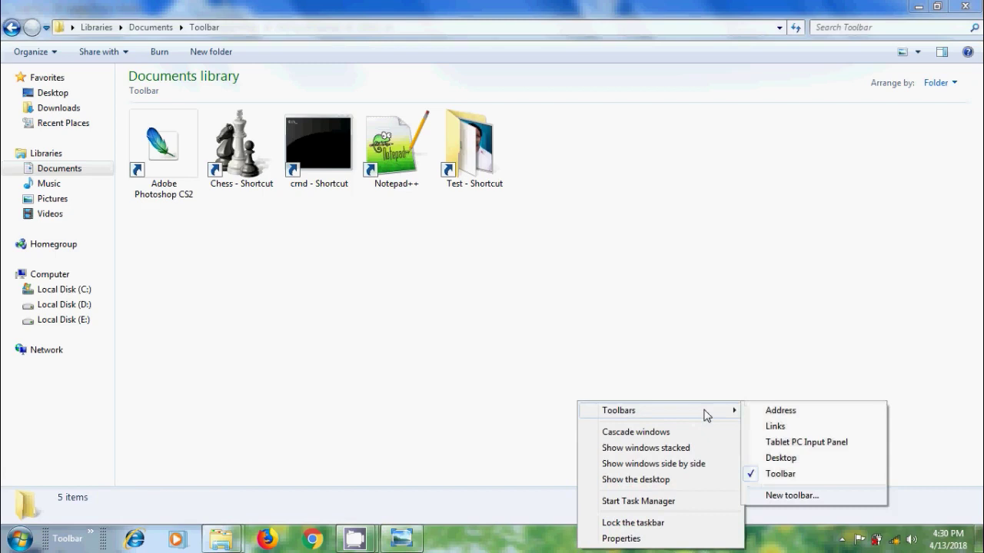
pyautogui.click(811, 479)
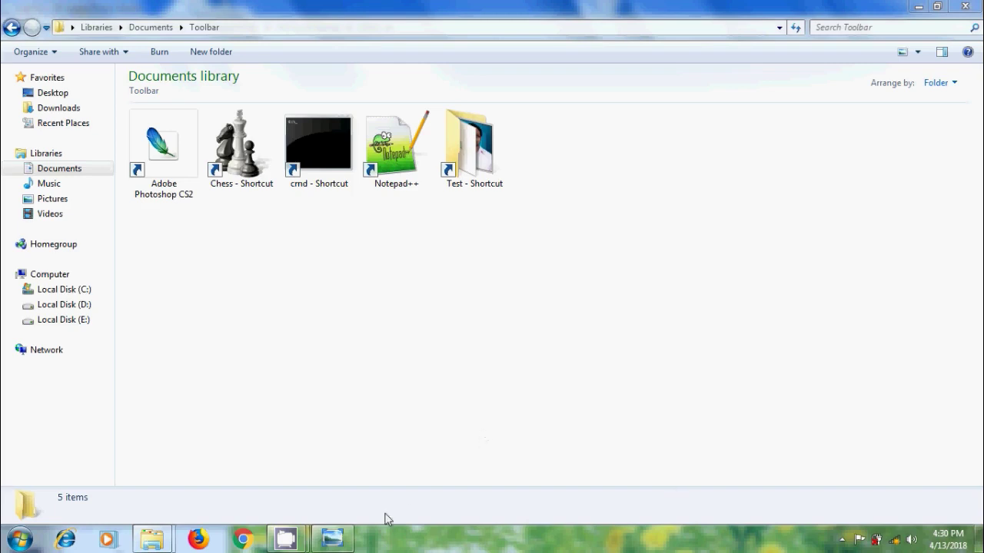
# Step: Show the Photo Viewer title image again, then minimize it to reveal the desktop
pyautogui.click(333, 537)
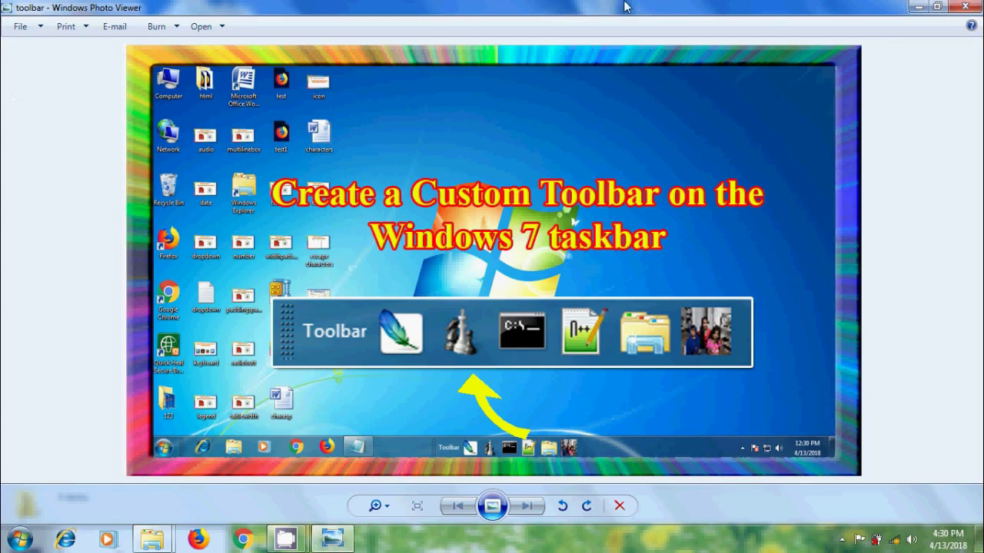
pyautogui.click(919, 6)
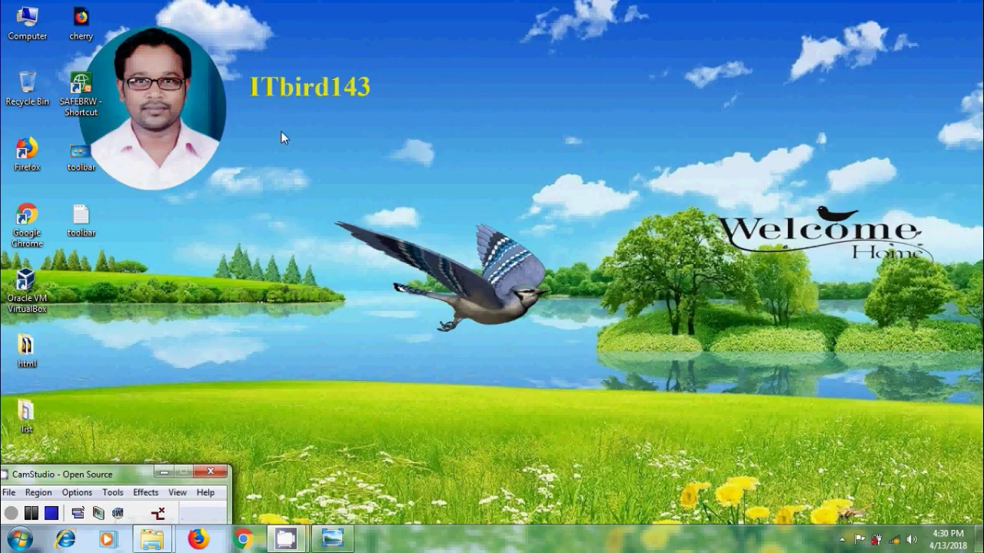